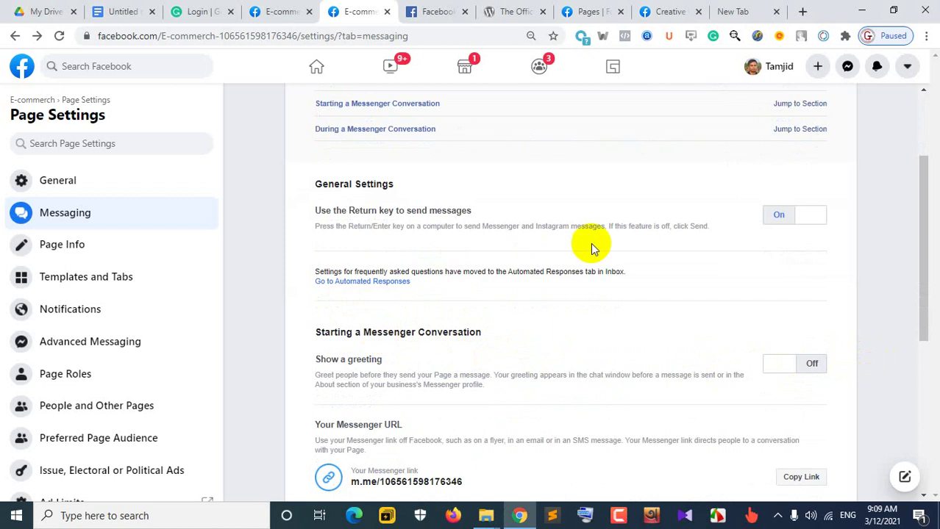
Step: Turn on the Messenger greeting for the page and open its text for editing
left_click(812, 364)
scroll(611, 353, "down", 2)
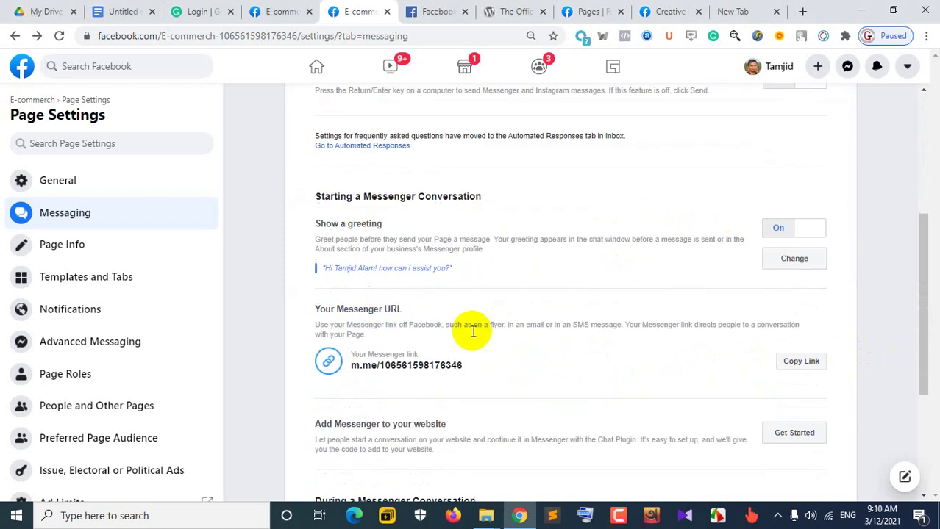
left_click(795, 259)
scroll(637, 294, "down", 3)
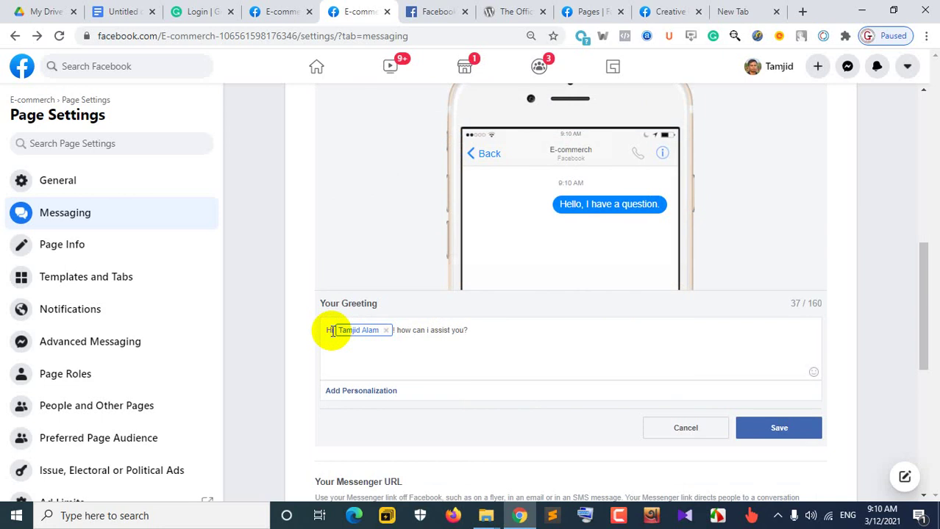
Step: Add the Facebook Page link, website, phone number, email address and address as personalizations to the greeting and save it
left_click(346, 391)
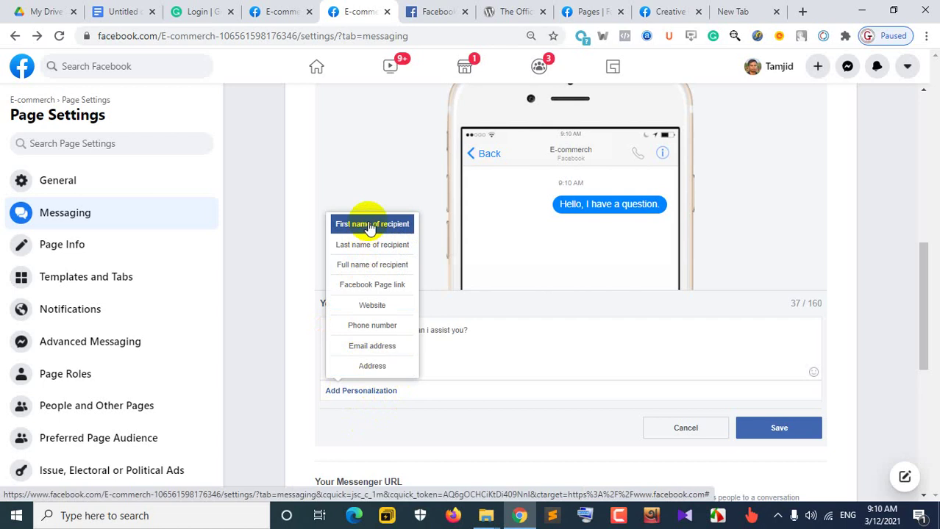
left_click(375, 291)
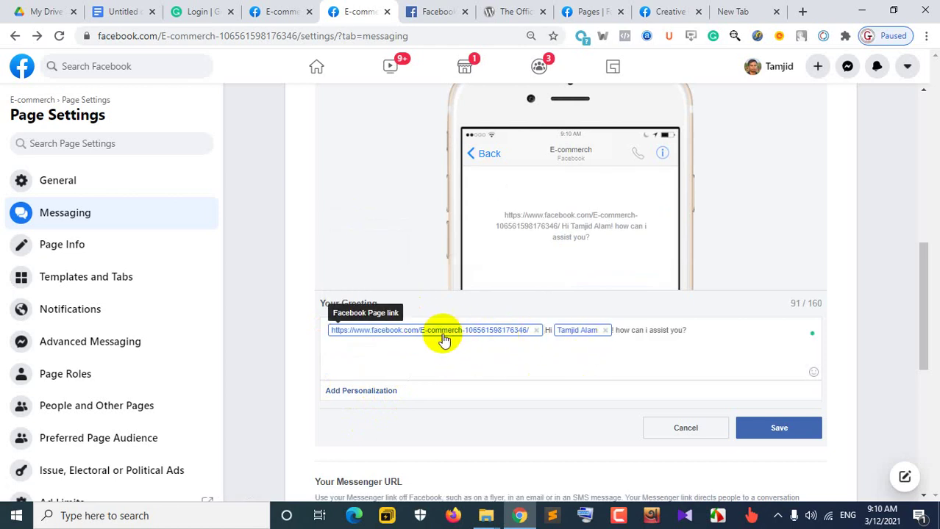
left_click(369, 394)
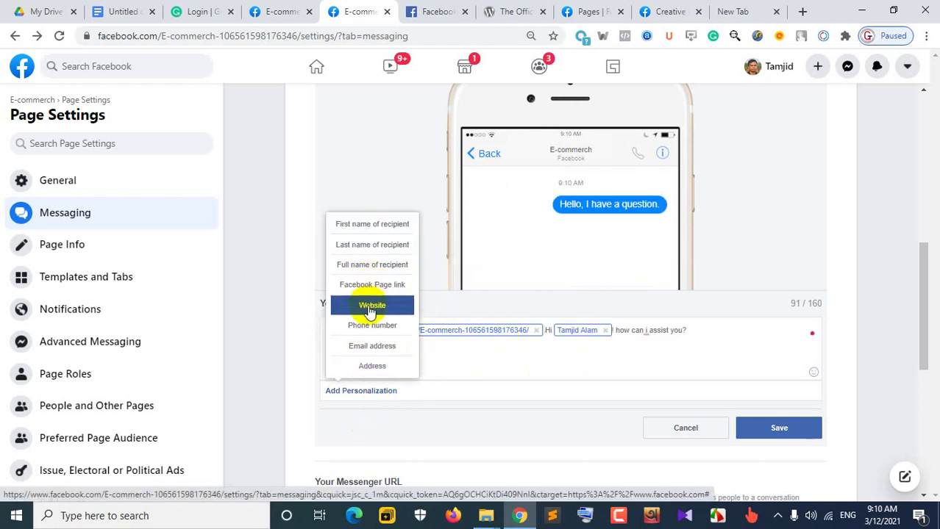
left_click(371, 305)
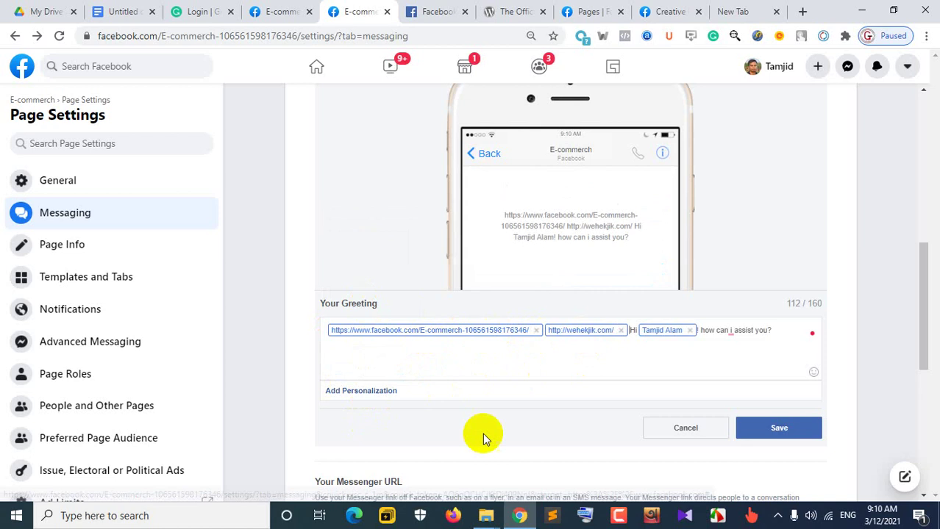
left_click(360, 393)
left_click(372, 325)
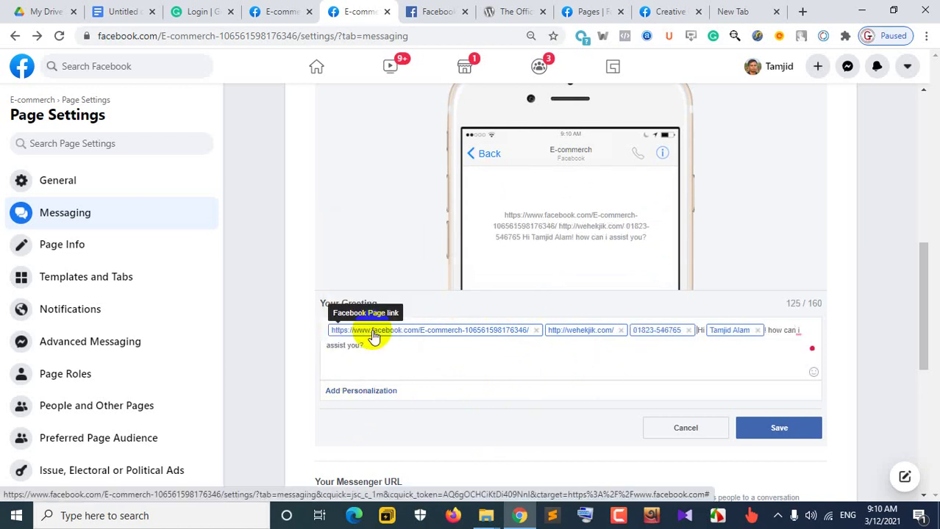
left_click(382, 391)
left_click(380, 347)
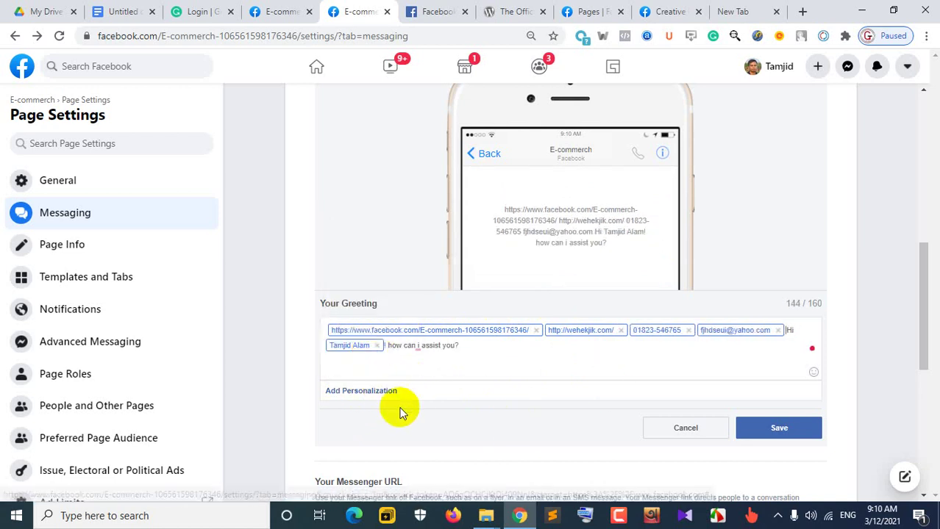
left_click(381, 392)
left_click(379, 367)
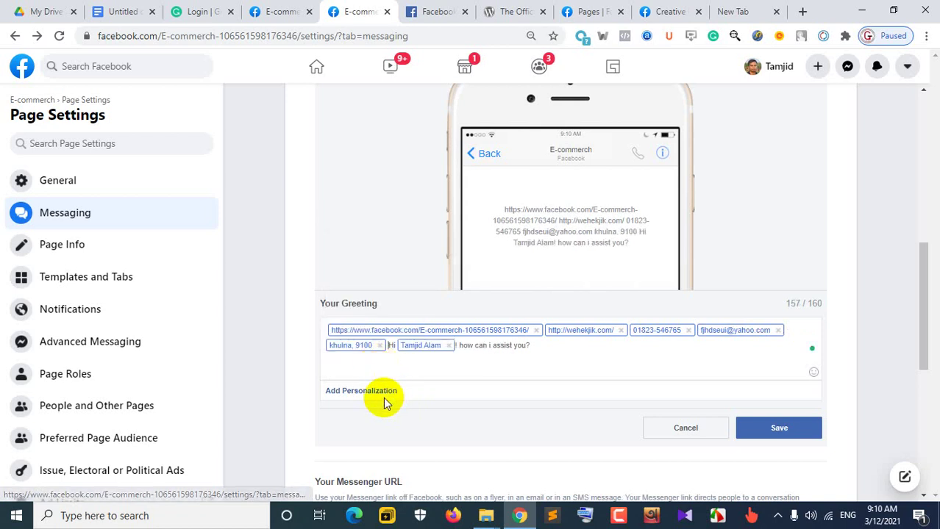
left_click(755, 430)
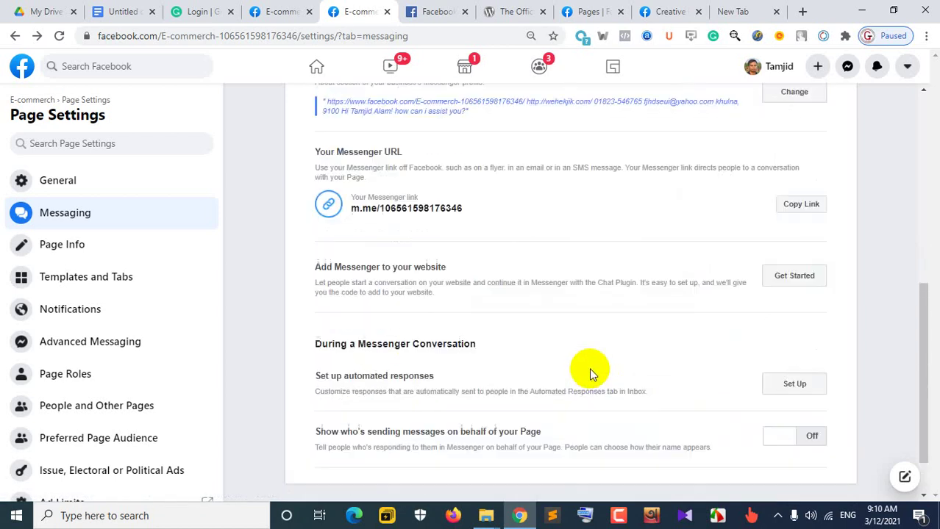
Step: Review the saved greeting in the messaging settings and reopen its text for editing
scroll(781, 342, "up", 6)
scroll(787, 409, "down", 2)
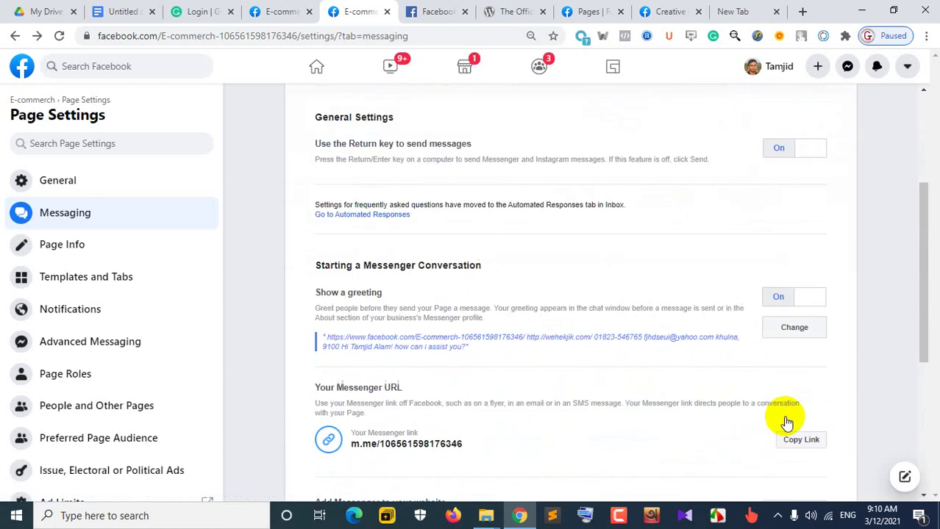
scroll(787, 422, "down", 1)
left_click(794, 308)
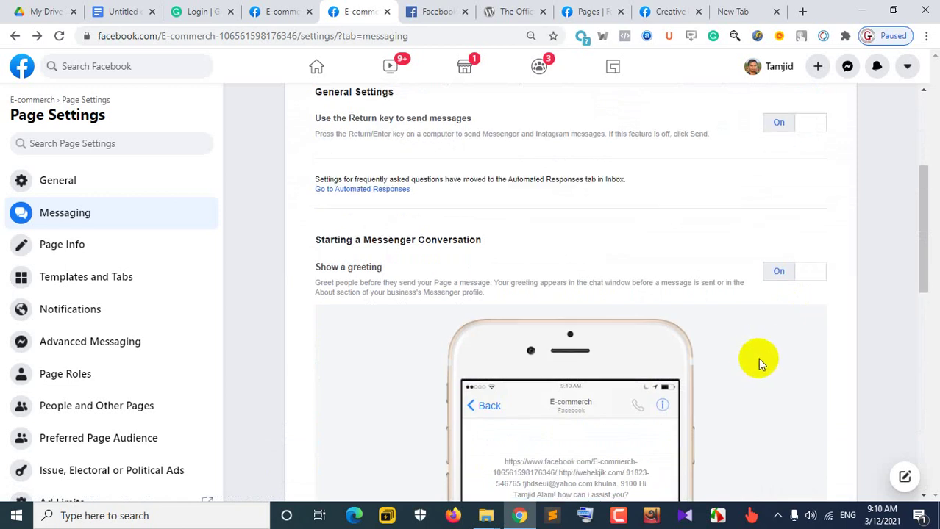
scroll(757, 358, "down", 2)
scroll(588, 338, "down", 2)
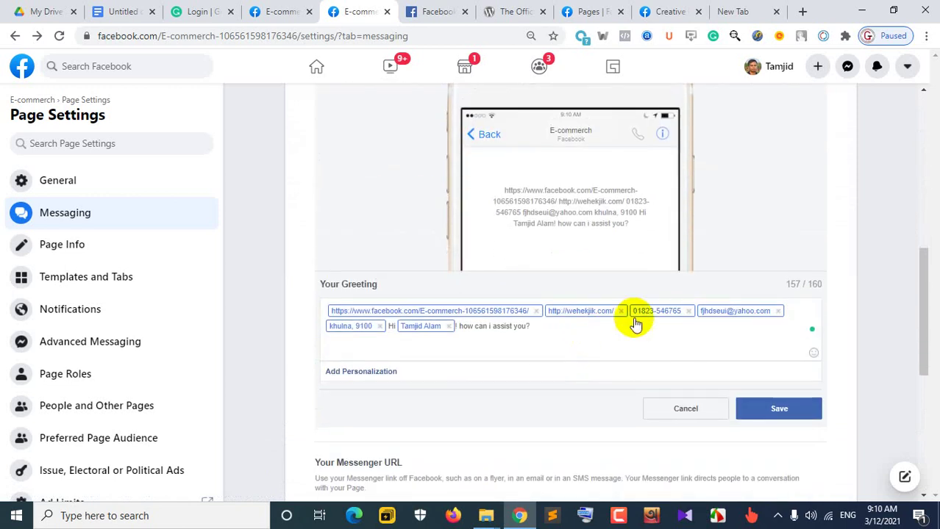
scroll(735, 297, "up", 3)
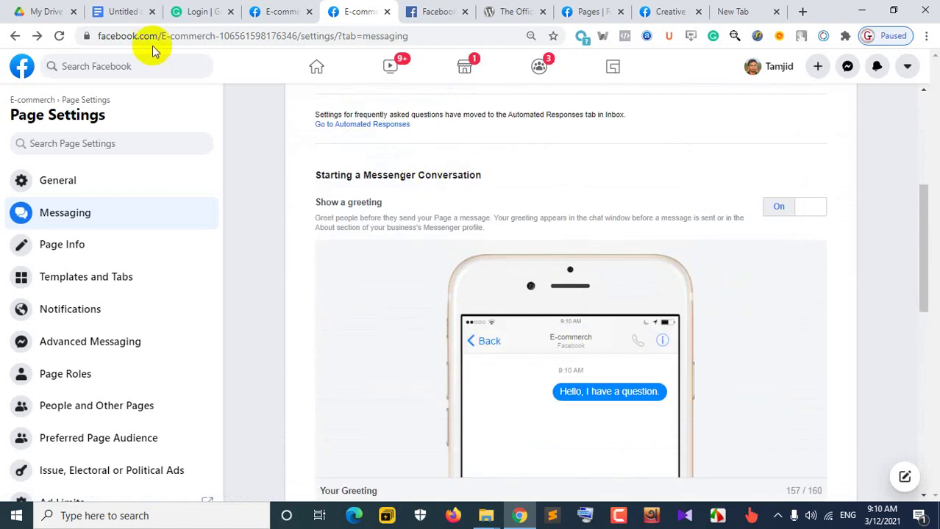
Step: Copy the page's base address without the settings part and open it in a new incognito window
left_click_drag(295, 33, 69, 37)
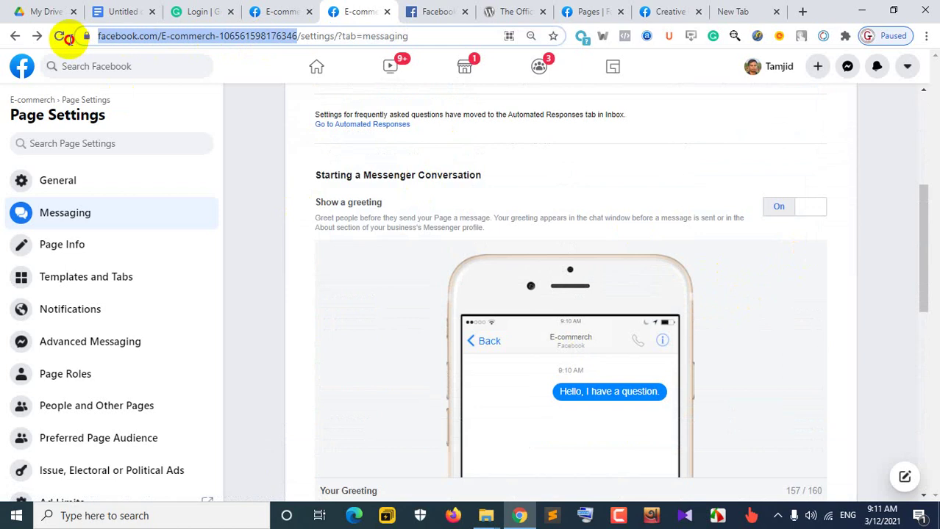
right_click(193, 37)
left_click(227, 112)
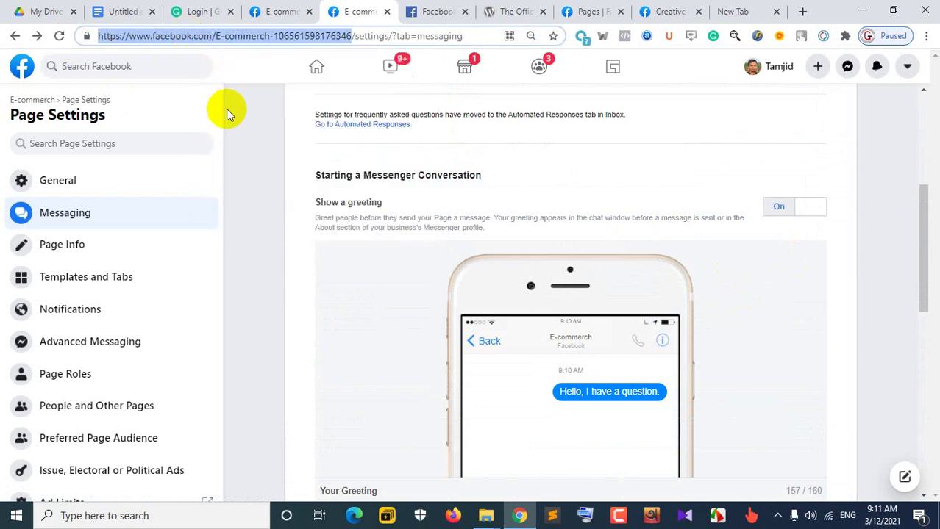
left_click(926, 35)
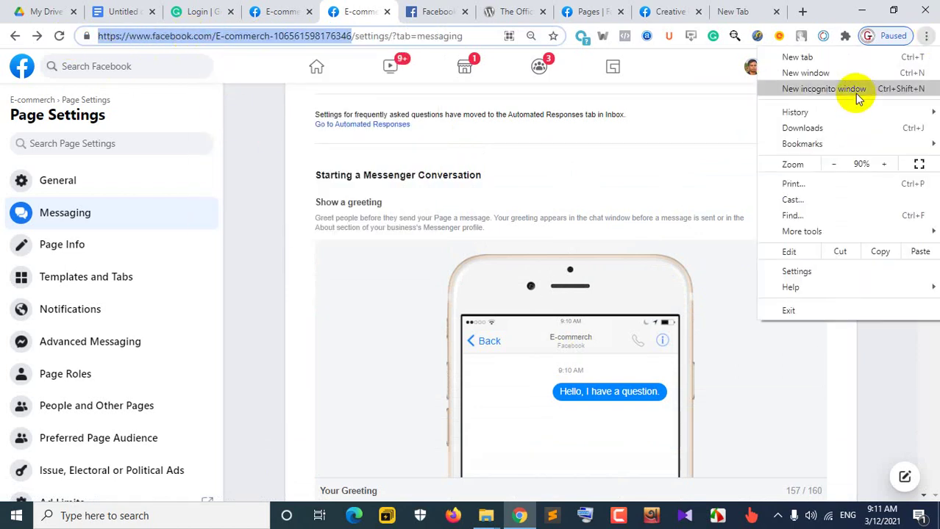
left_click(854, 89)
right_click(409, 35)
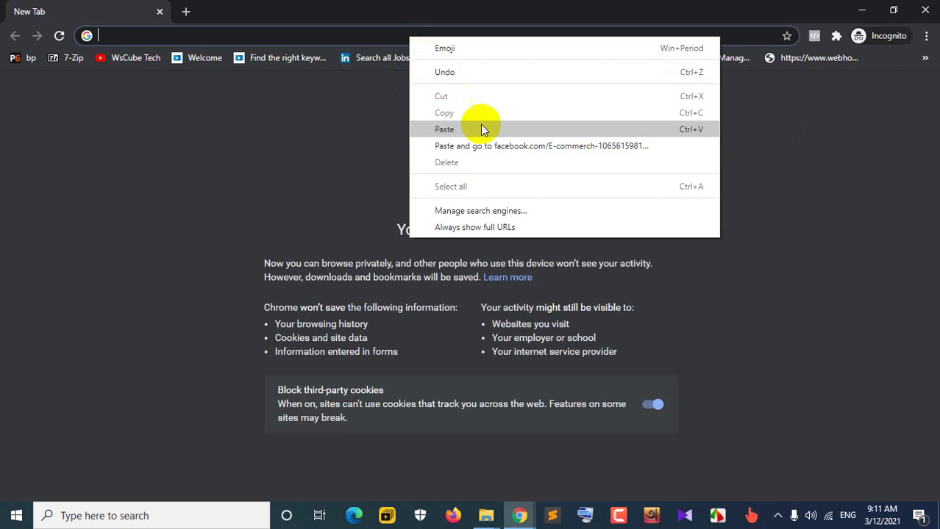
left_click(503, 151)
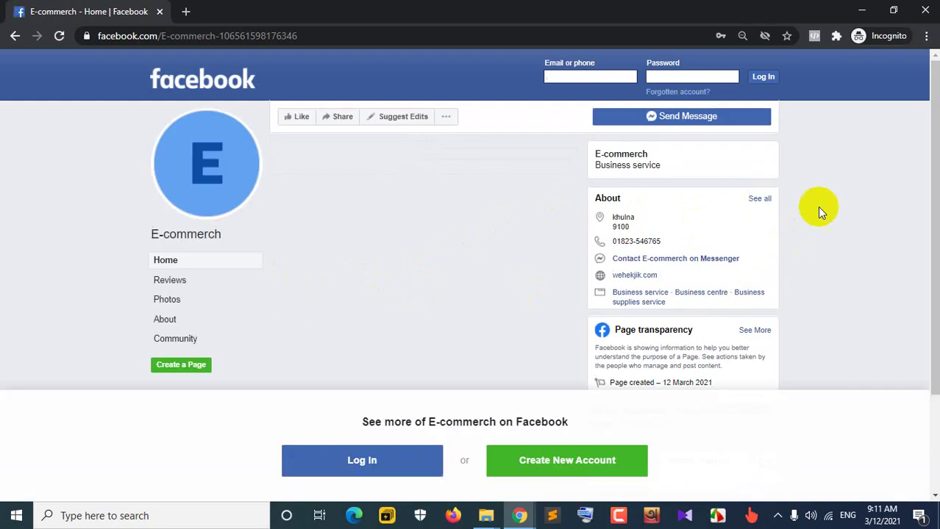
Step: Try to message the E-commerch page without logging in, dismiss the login dialogs and minimize the incognito window
left_click(691, 121)
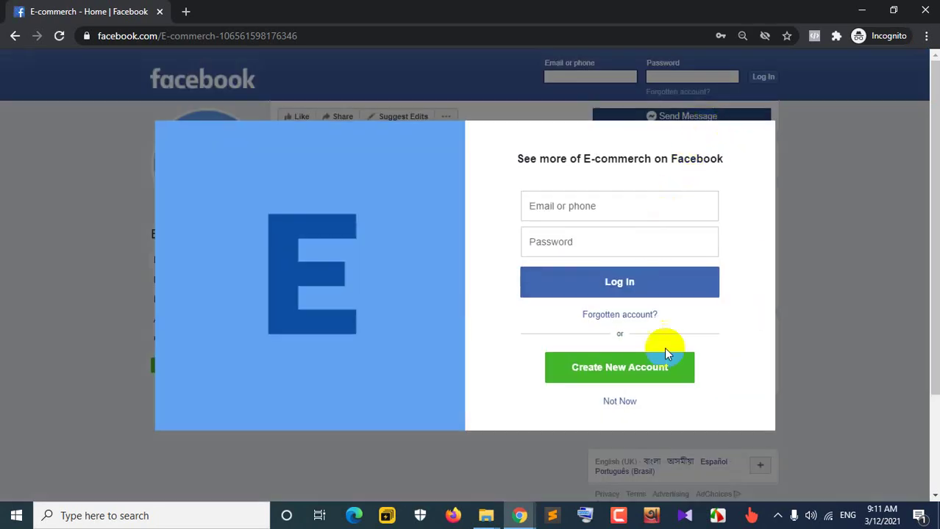
left_click(623, 402)
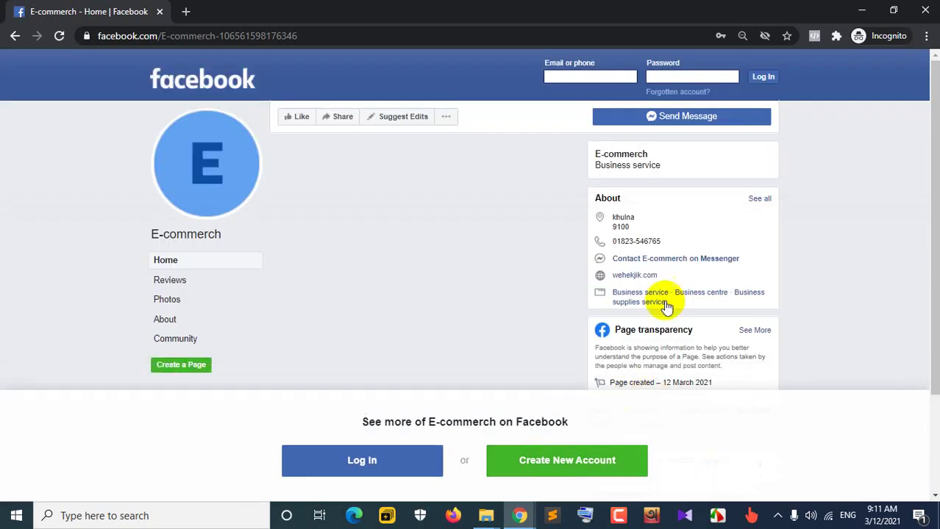
left_click(686, 119)
left_click(618, 402)
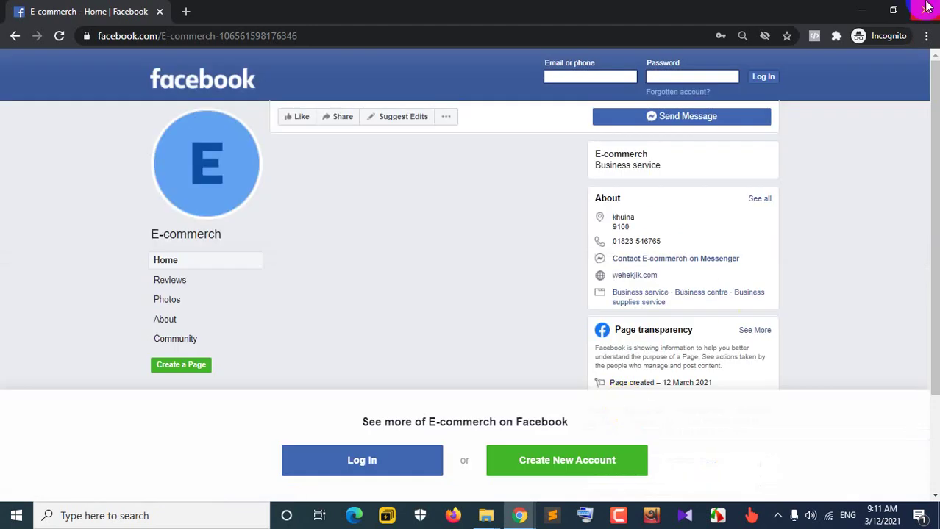
left_click(860, 9)
Step: Open the Creative IT Institute page, view its Messenger chat and close the chat
left_click(594, 10)
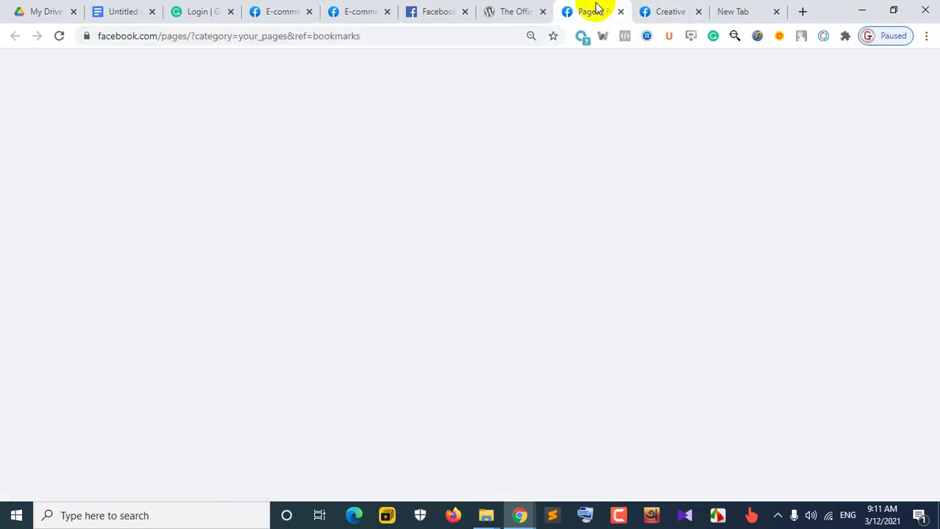
left_click(659, 13)
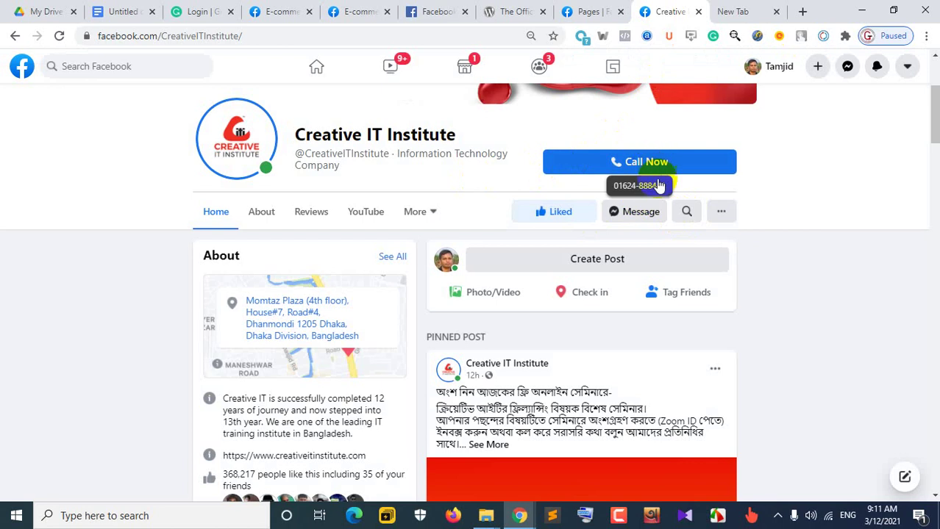
left_click(641, 215)
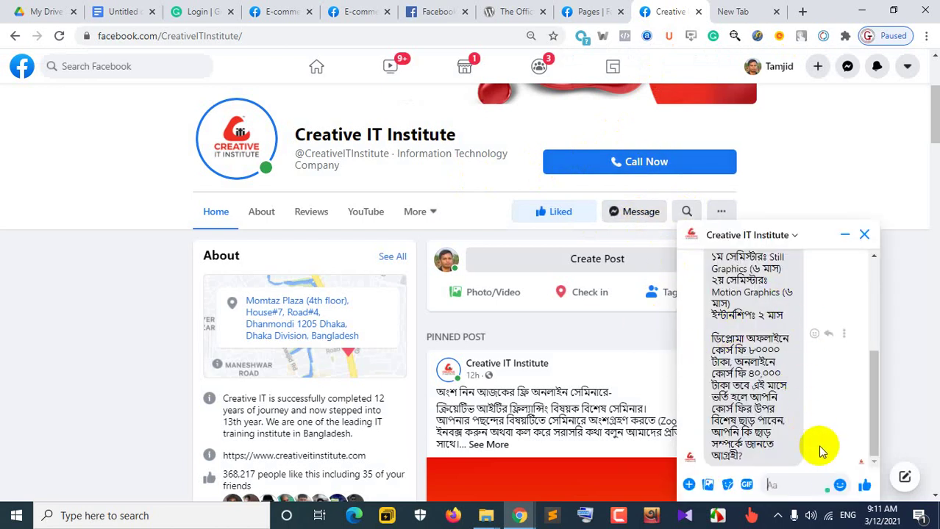
left_click(864, 235)
scroll(398, 242, "up", 3)
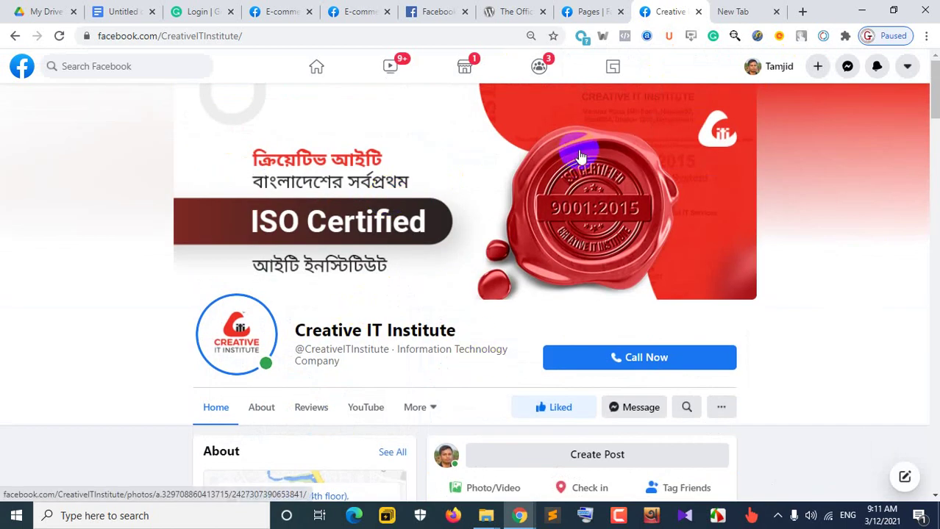
Step: Return to the page's greeting editor, remove the page link, phone number, website, email and address personalizations, and save the greeting
left_click(382, 10)
scroll(646, 305, "down", 3)
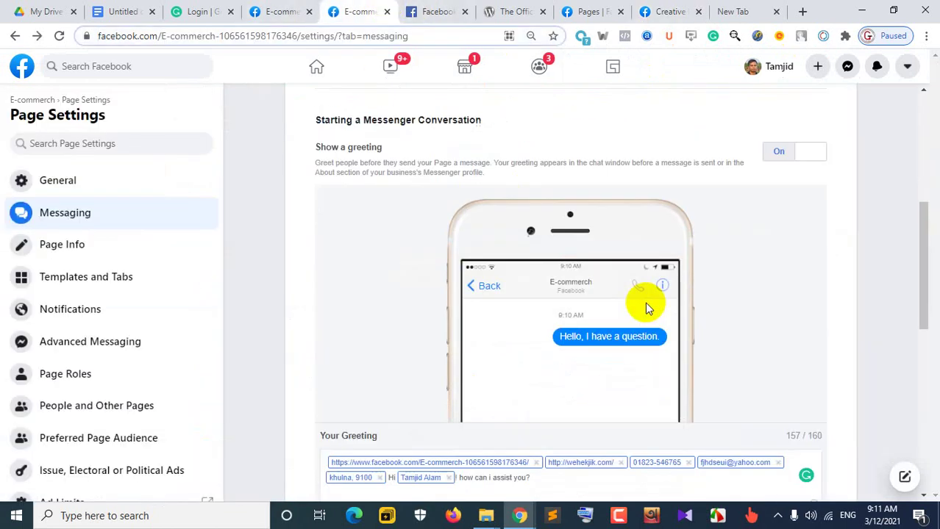
left_click(536, 311)
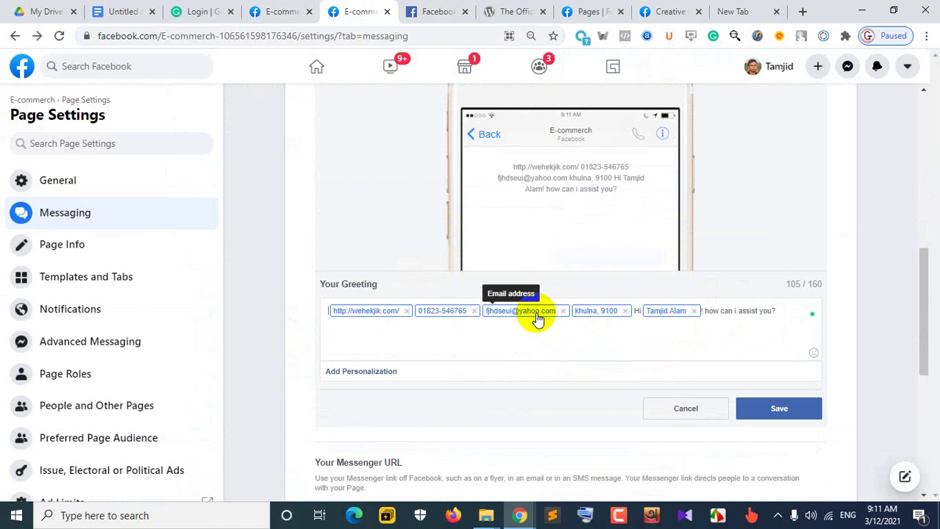
left_click(474, 311)
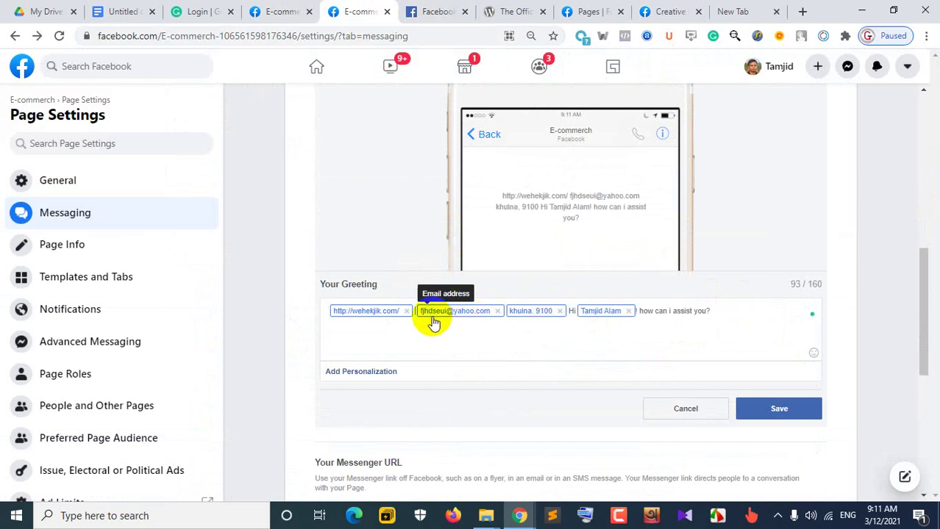
left_click(406, 311)
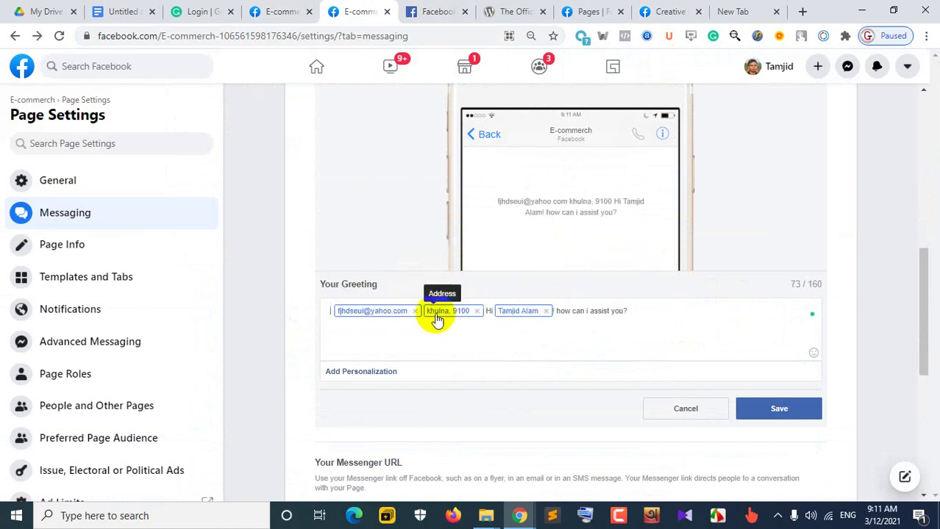
left_click(415, 311)
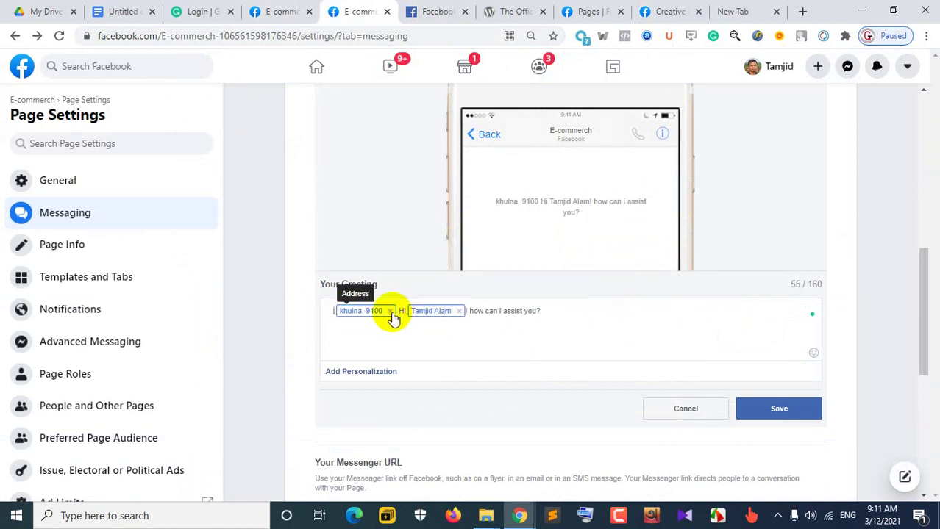
left_click(389, 311)
left_click(761, 413)
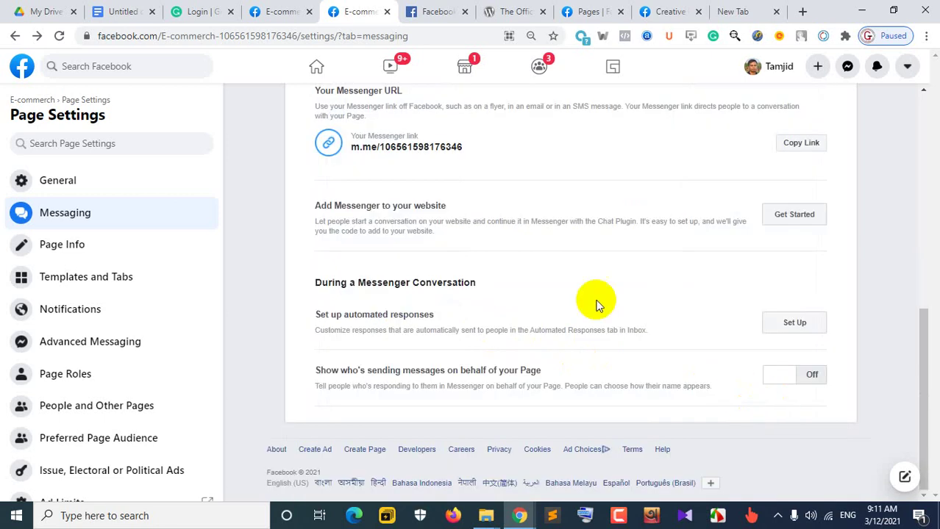
scroll(562, 219, "up", 2)
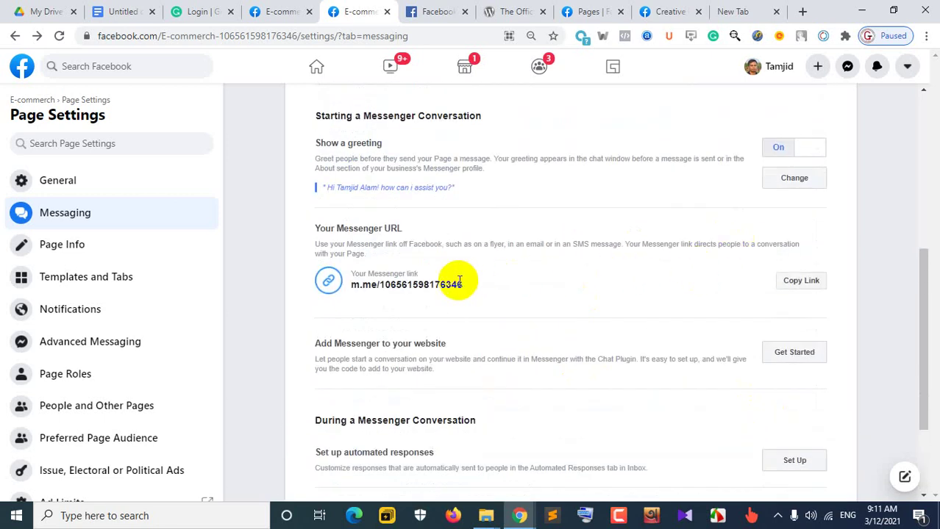
scroll(500, 243, "up", 3)
scroll(596, 258, "down", 1)
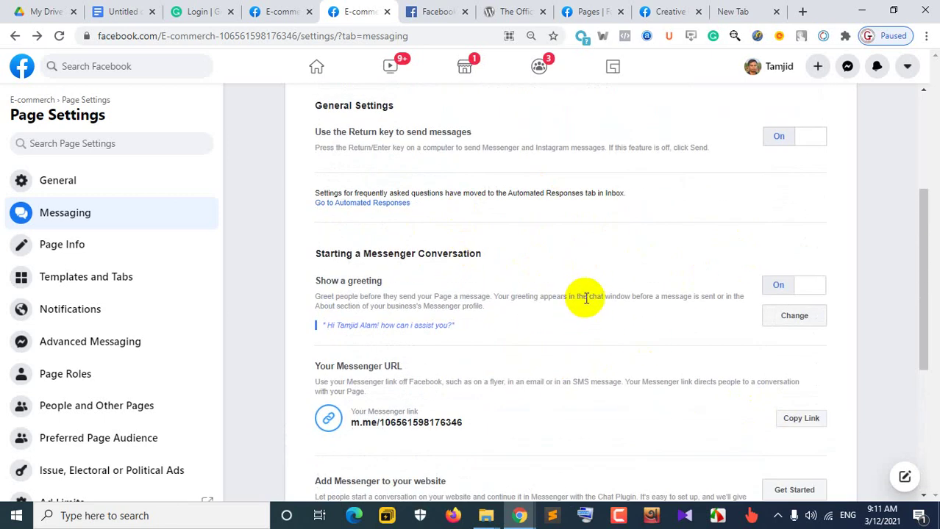
scroll(478, 214, "up", 3)
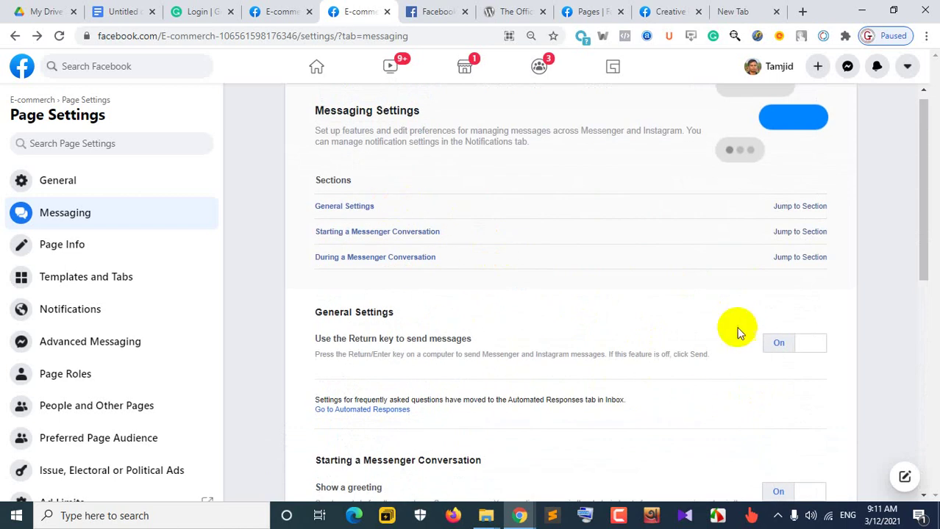
Step: Turn the page's Messenger greeting off and back on in the messaging settings
scroll(647, 373, "down", 2)
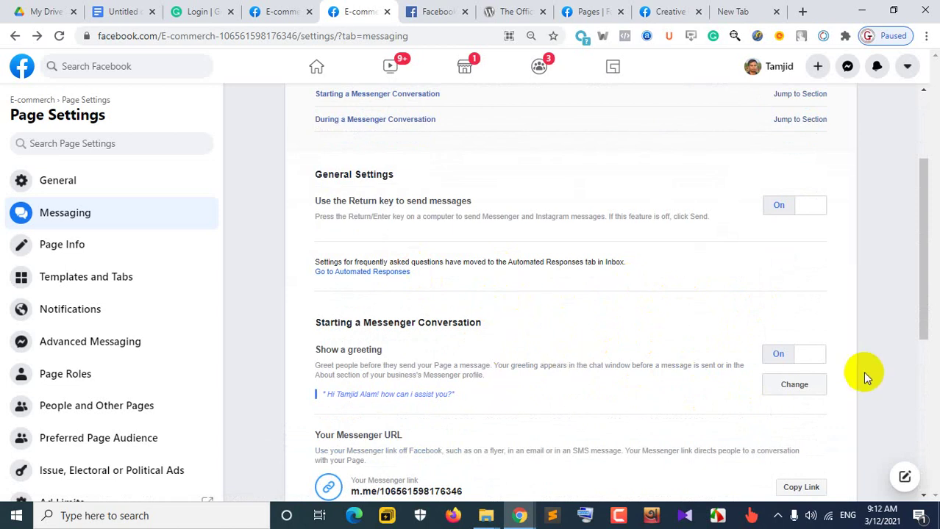
left_click(778, 356)
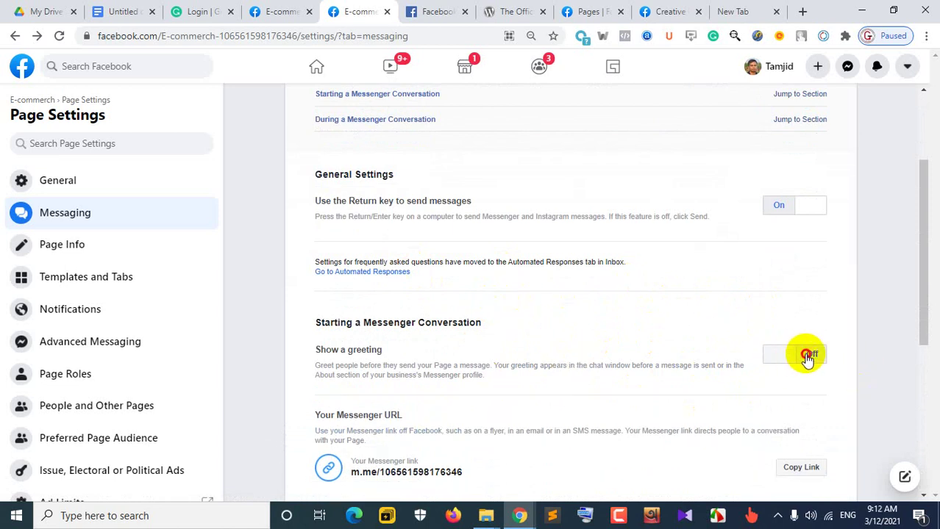
left_click(805, 357)
scroll(560, 233, "up", 3)
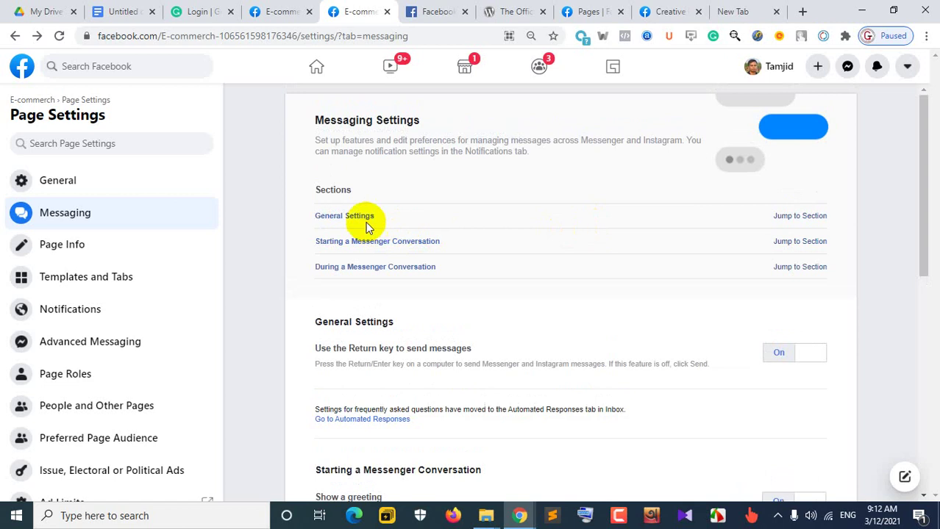
Step: Try adding the phone number personalization to the Messenger greeting, view its preview and cancel the edit
scroll(577, 357, "down", 2)
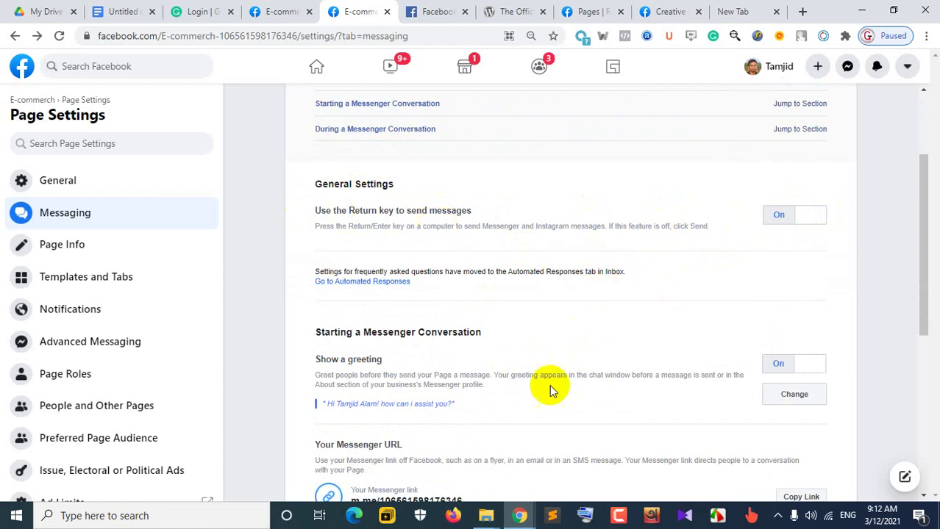
scroll(489, 409, "down", 1)
left_click(776, 328)
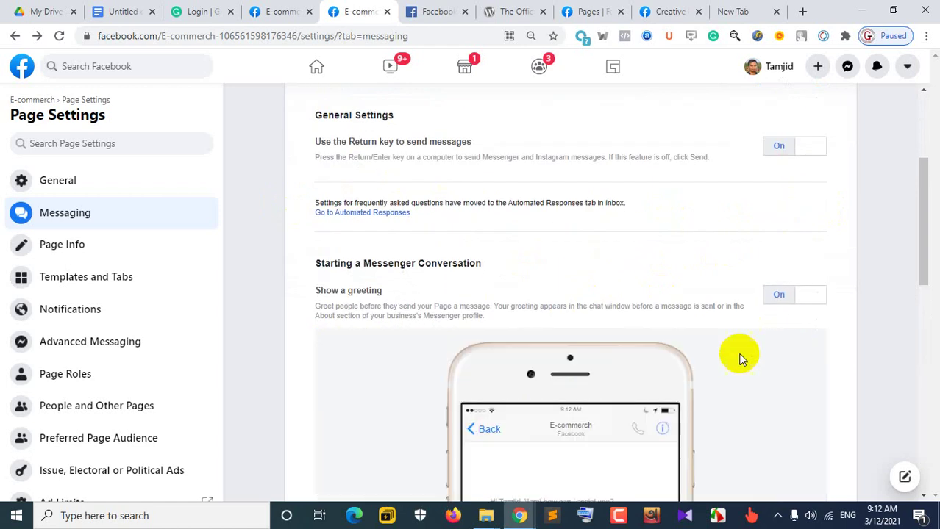
scroll(662, 349, "down", 1)
scroll(592, 343, "down", 4)
left_click(367, 322)
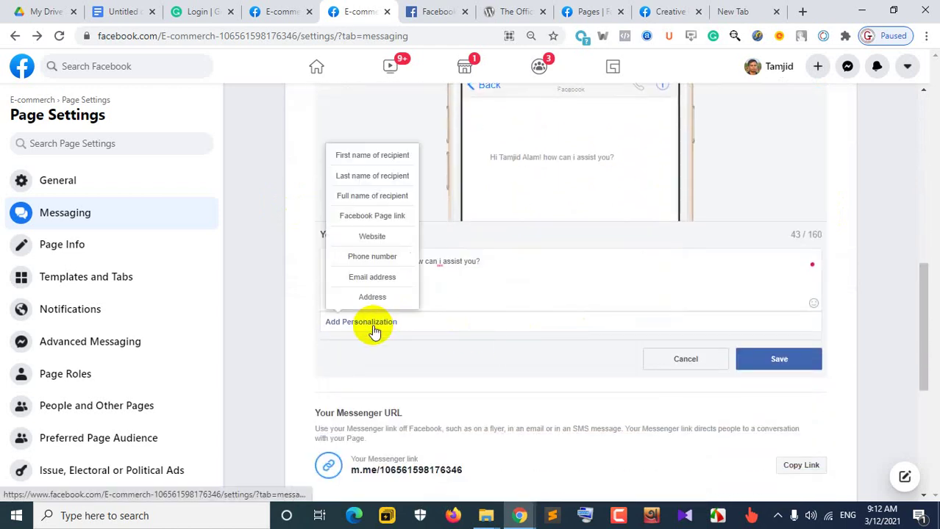
left_click(372, 257)
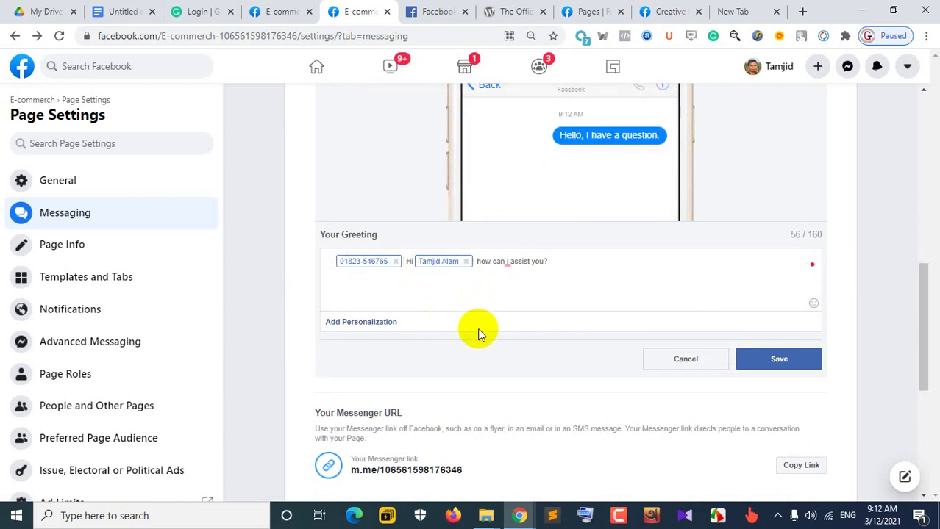
scroll(477, 328, "up", 1)
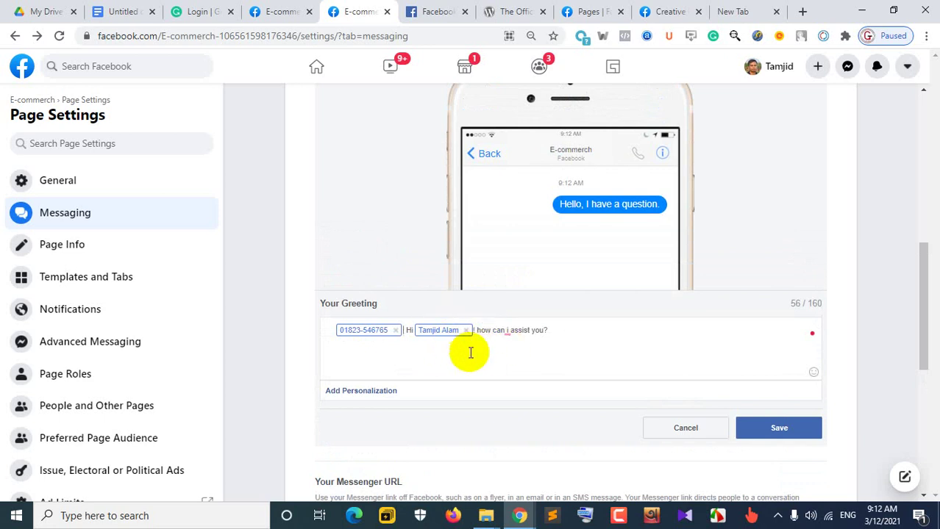
scroll(593, 367, "up", 1)
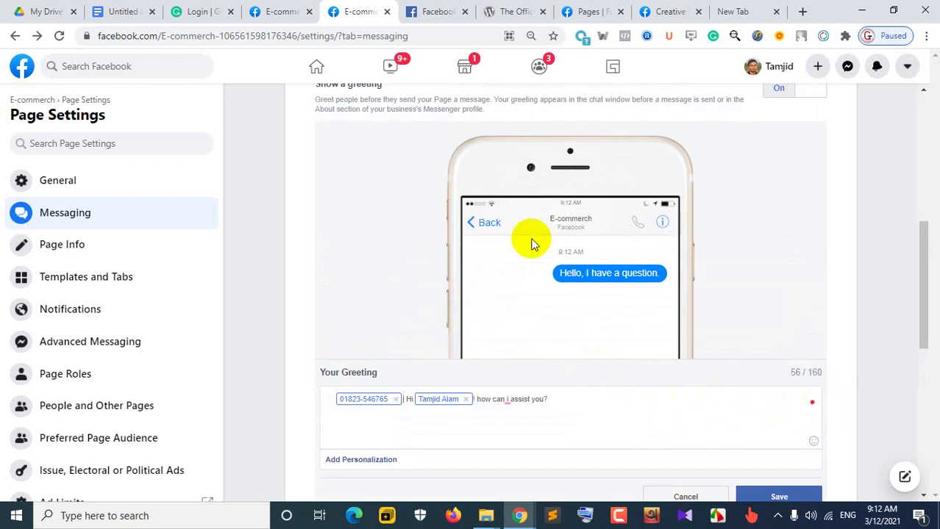
scroll(617, 326, "down", 2)
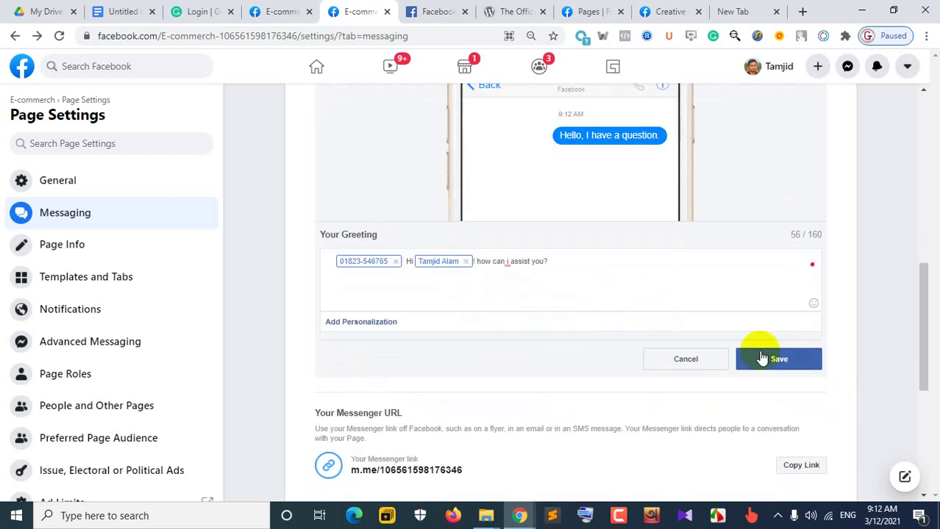
left_click(686, 358)
scroll(617, 253, "up", 2)
scroll(620, 254, "up", 4)
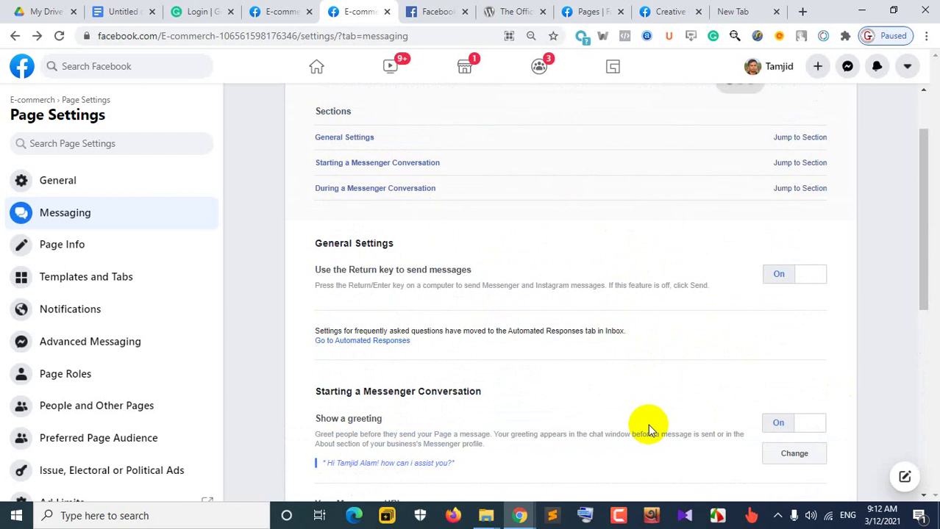
Step: Copy the page's Messenger link from the Messenger URL section and open it in the empty browser tab
scroll(516, 302, "down", 3)
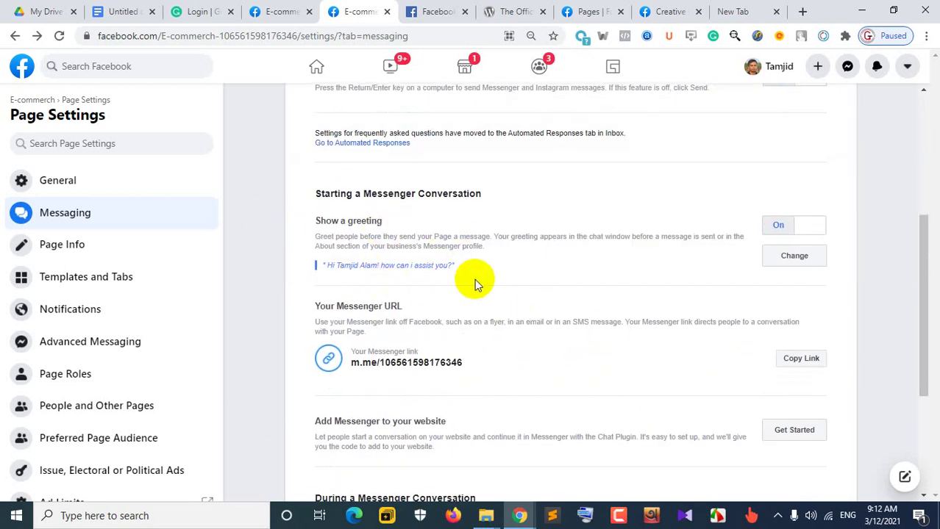
scroll(382, 269, "down", 1)
left_click_drag(470, 296, 335, 294)
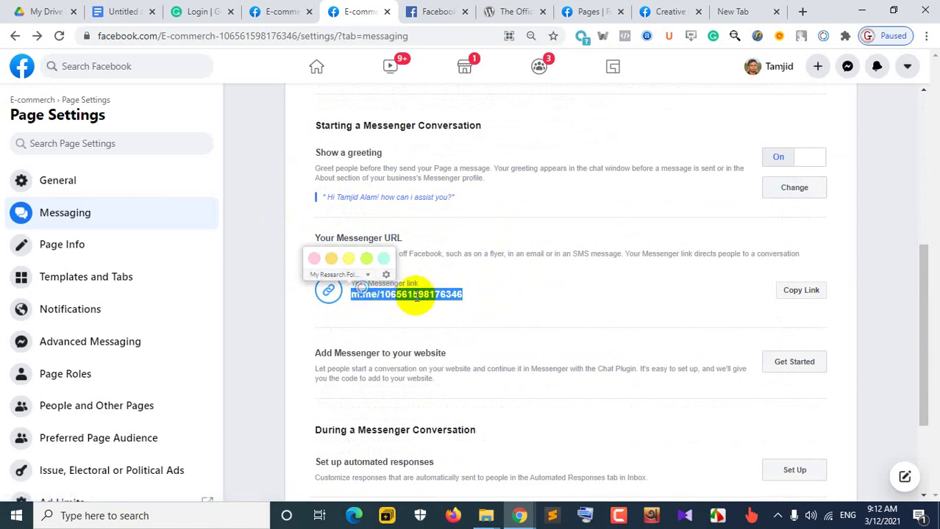
right_click(416, 295)
left_click(435, 307)
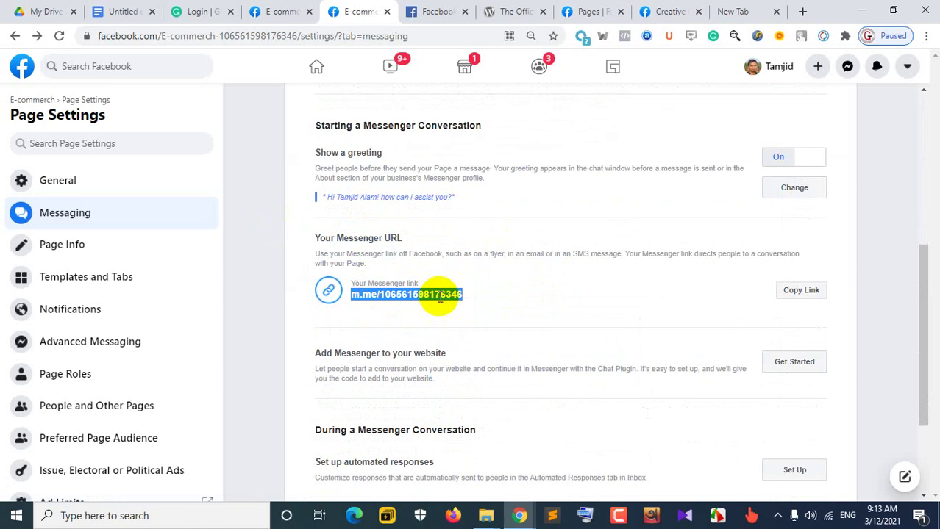
right_click(439, 296)
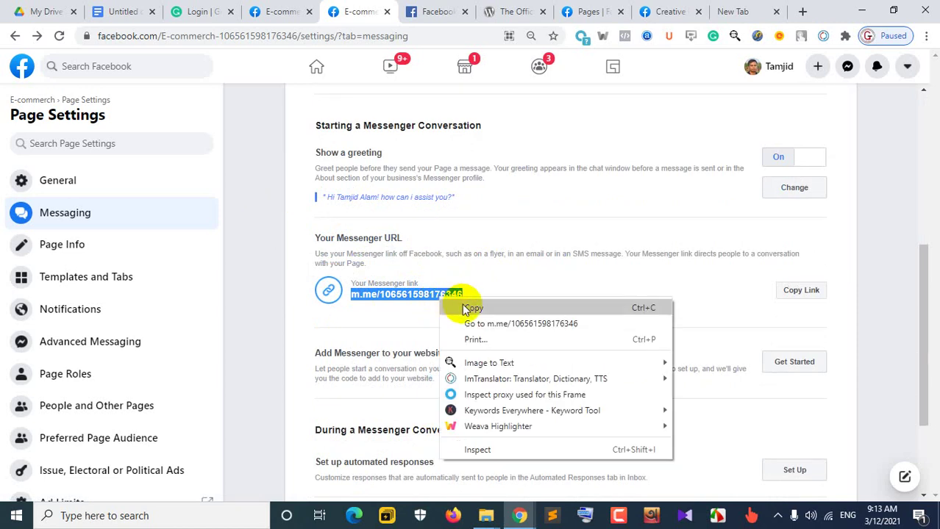
left_click(462, 305)
left_click(732, 13)
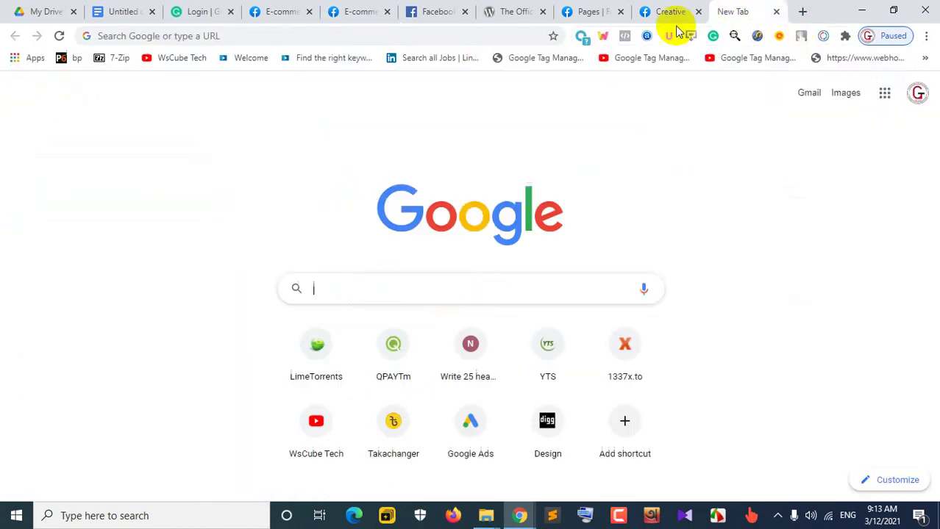
right_click(478, 36)
left_click(528, 147)
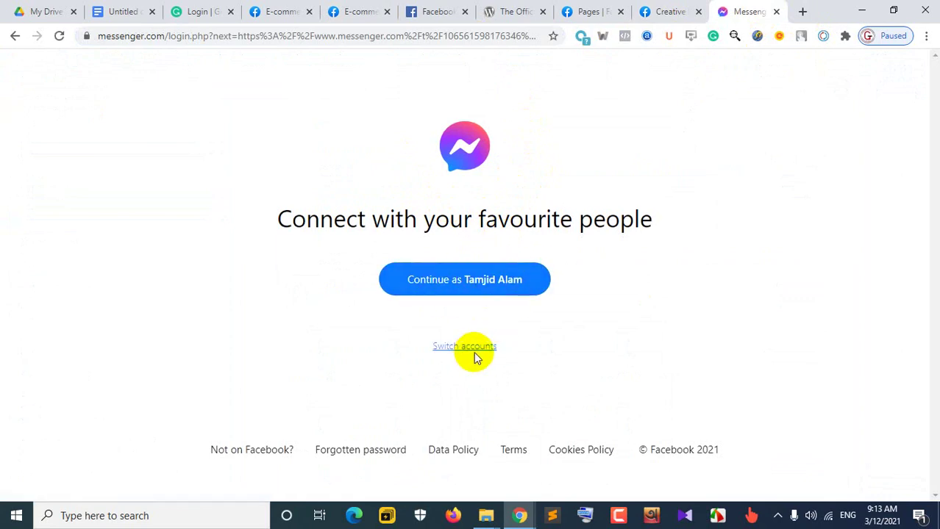
Step: Close the Messenger login page and return to the page's messaging settings to view the website chat and automated response options
left_click(775, 12)
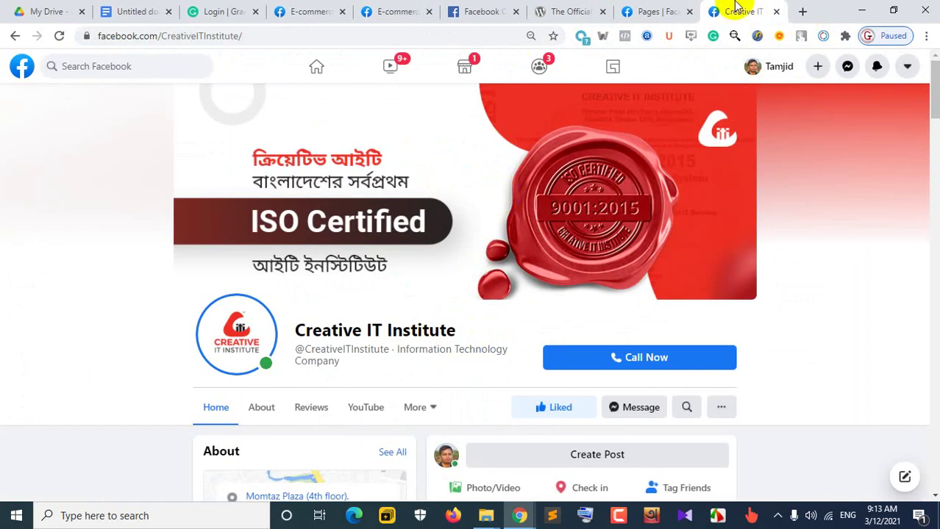
left_click(567, 11)
left_click(388, 11)
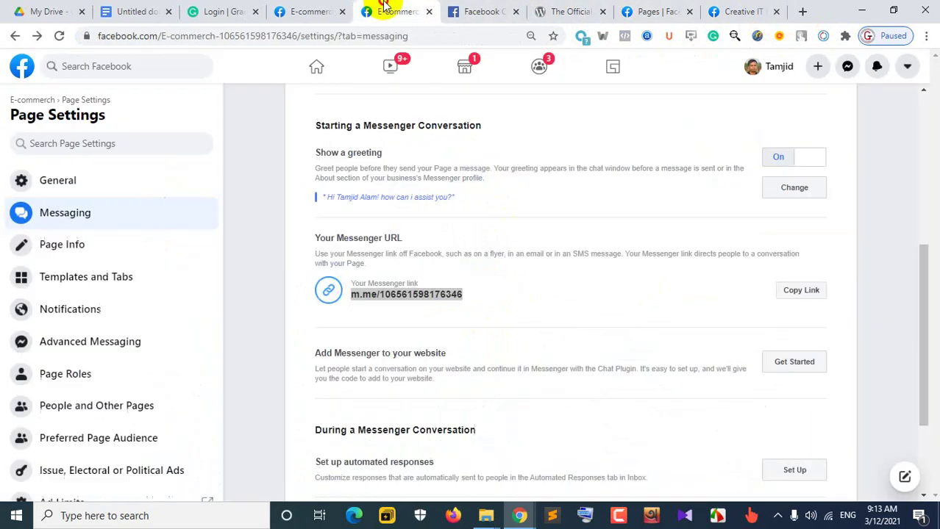
scroll(507, 374, "down", 3)
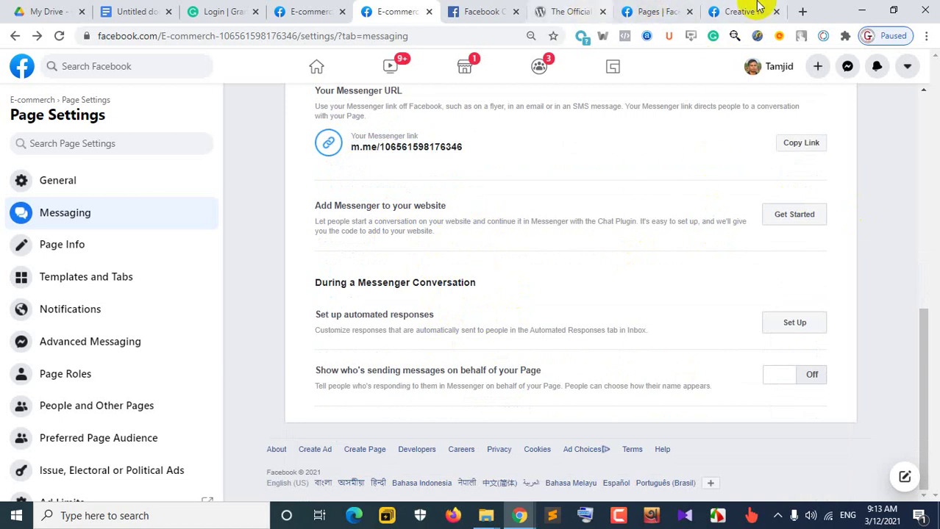
Step: Search Google for daraz in a new browser tab and open the Daraz Bangladesh online shopping site
left_click(804, 11)
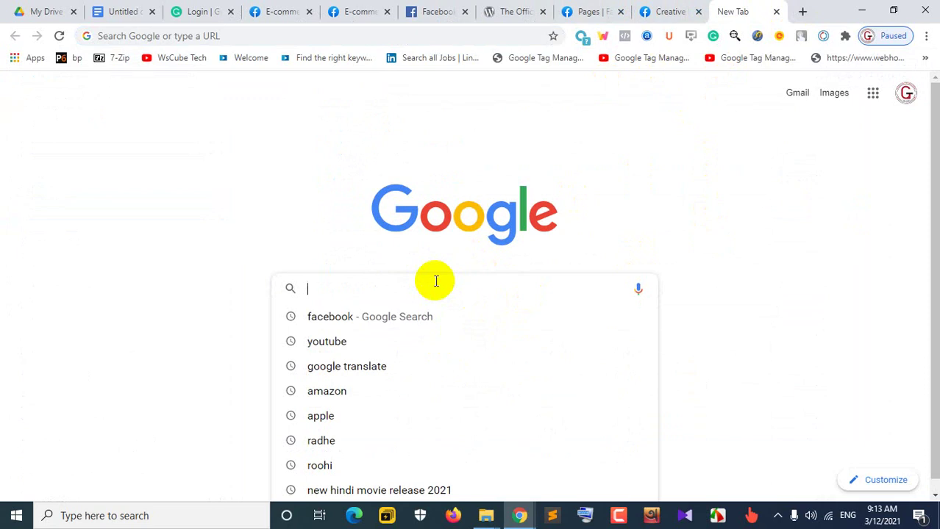
type("crative")
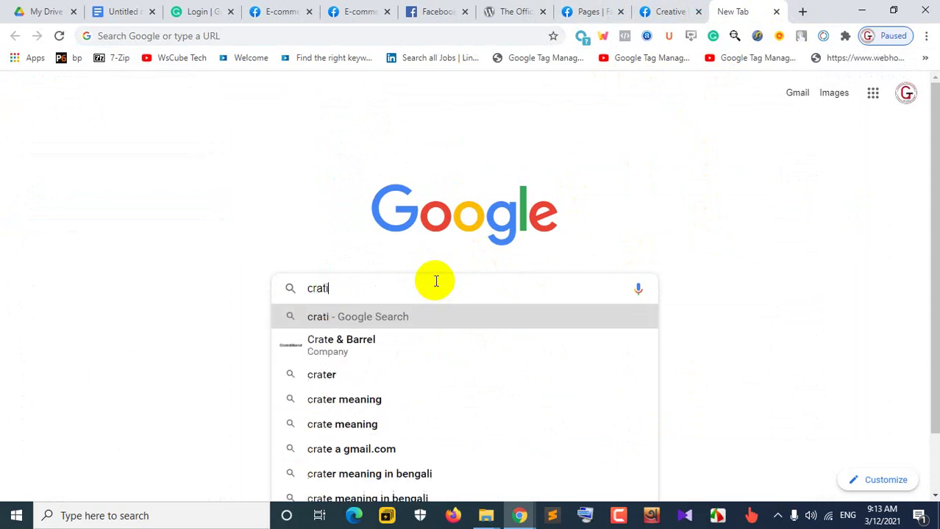
key("BackSpace")
key("BackSpace")
key("BackSpace")
key("BackSpace")
key("BackSpace")
key("BackSpace")
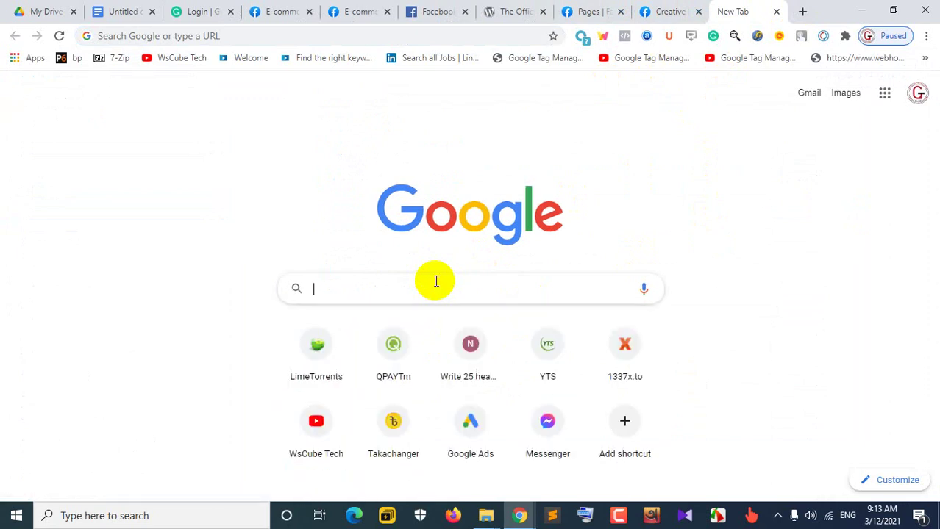
type("da")
key("Return")
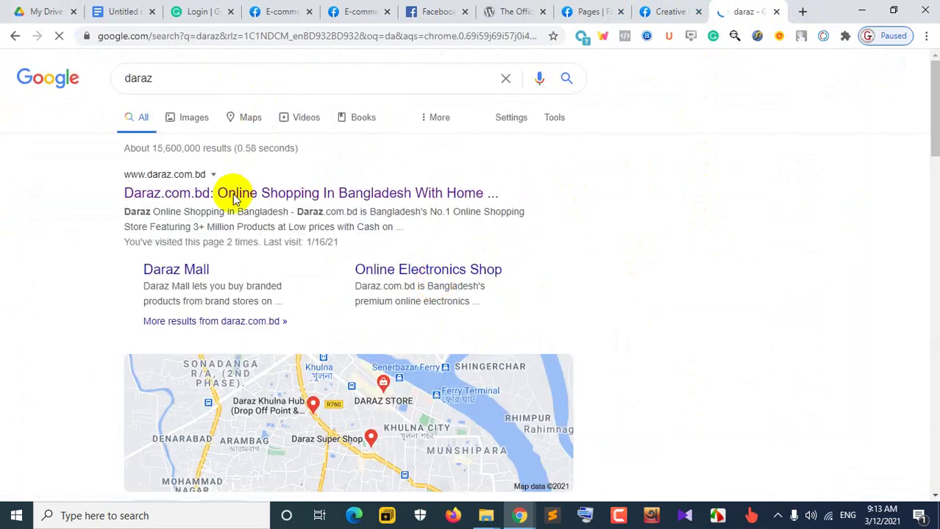
left_click(249, 197)
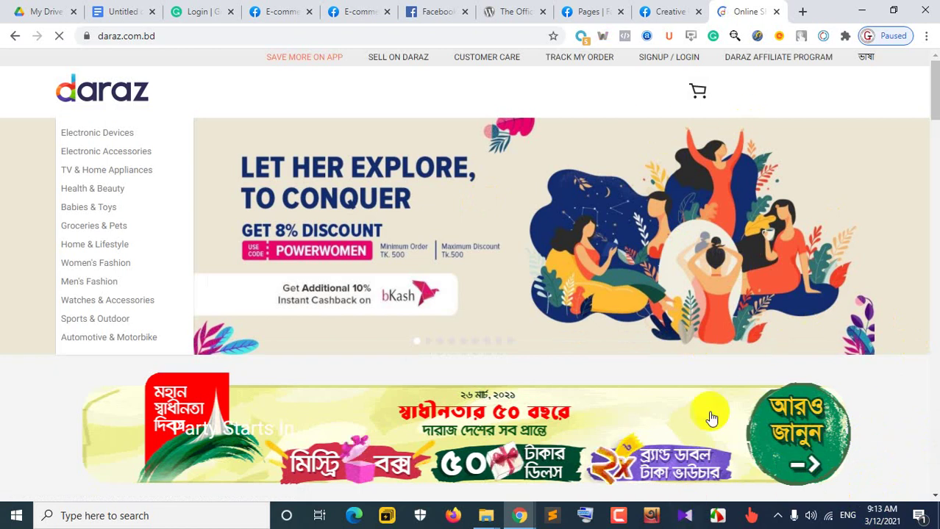
Step: Search for creative it, open the Creative IT Institute website and return to the page's messaging settings
left_click(199, 36)
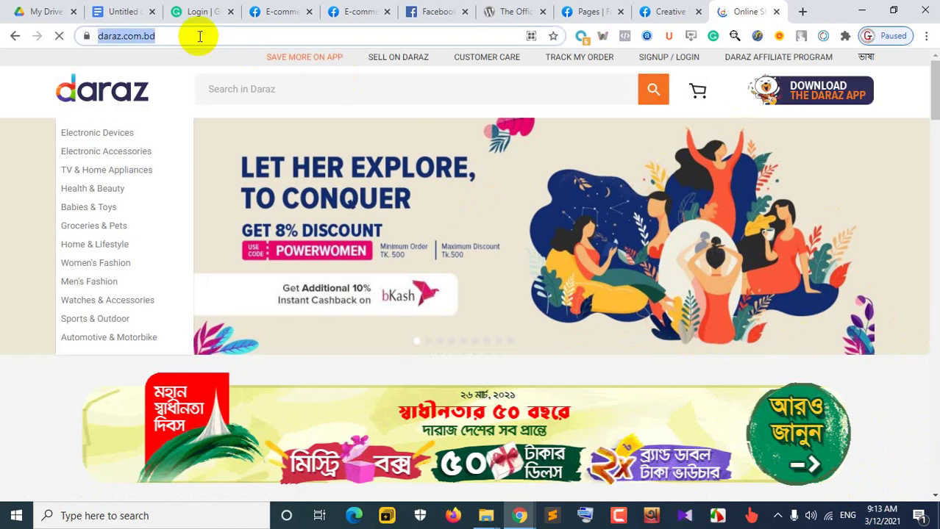
type("cra")
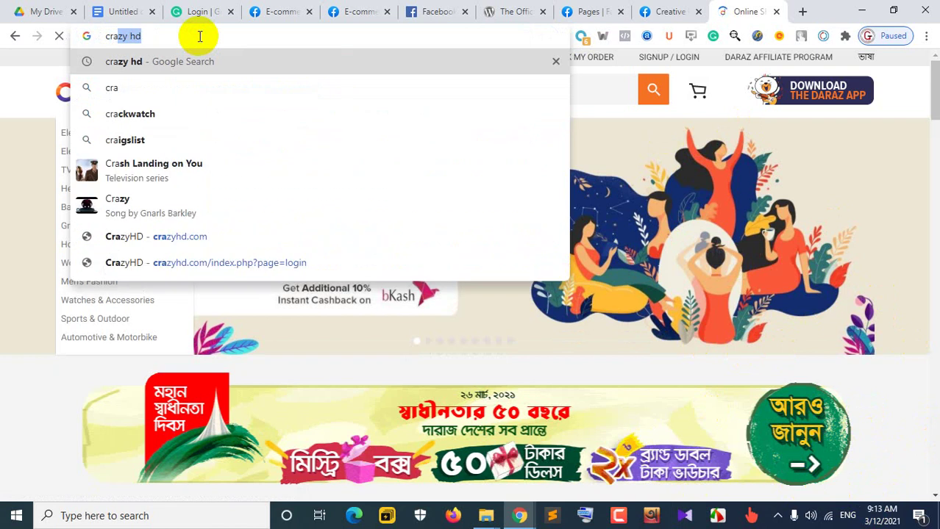
key("BackSpace")
key("BackSpace")
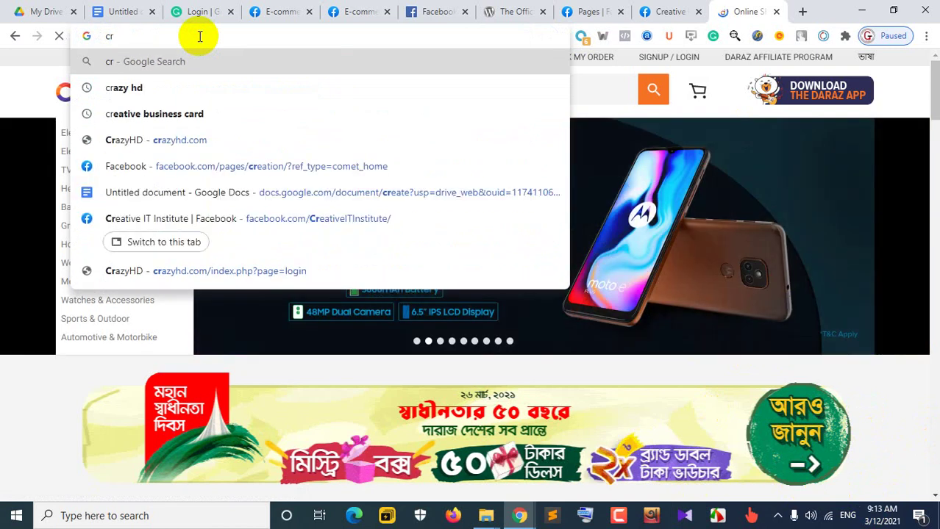
type("eative it")
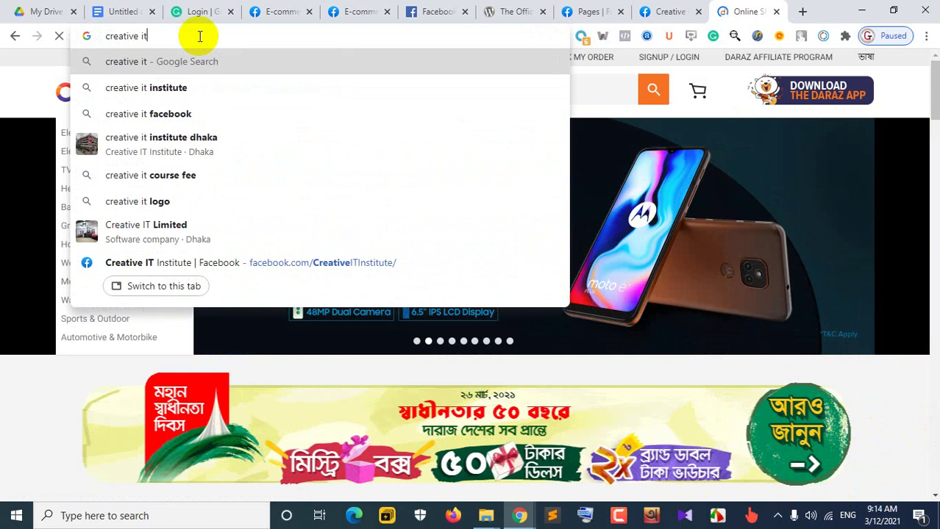
key("Return")
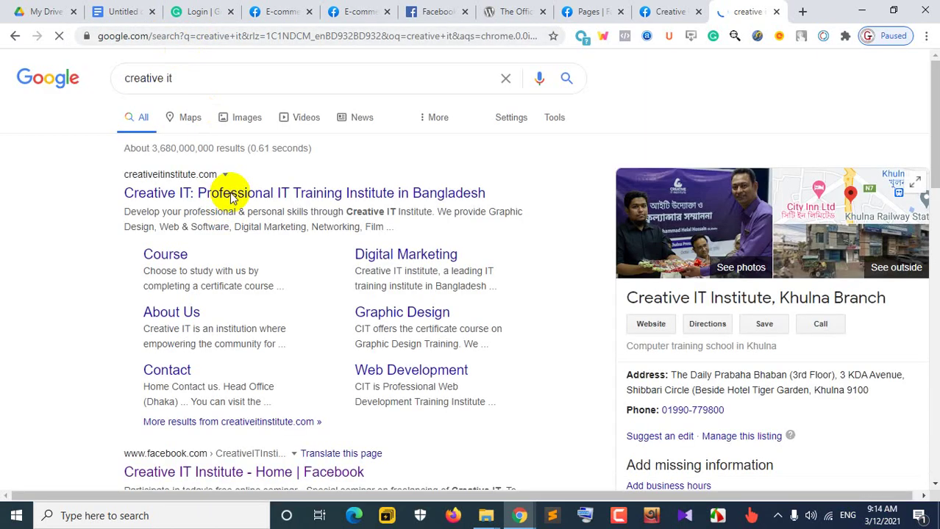
left_click(234, 198)
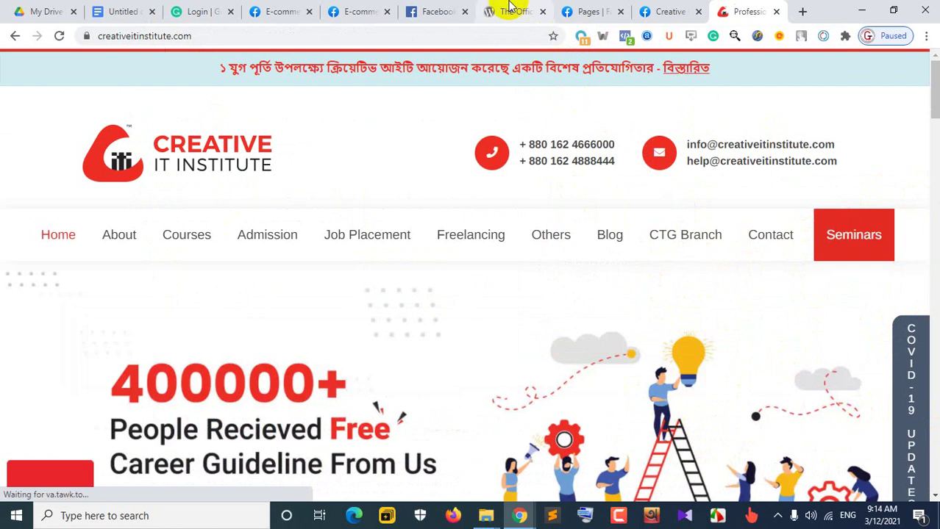
left_click(375, 10)
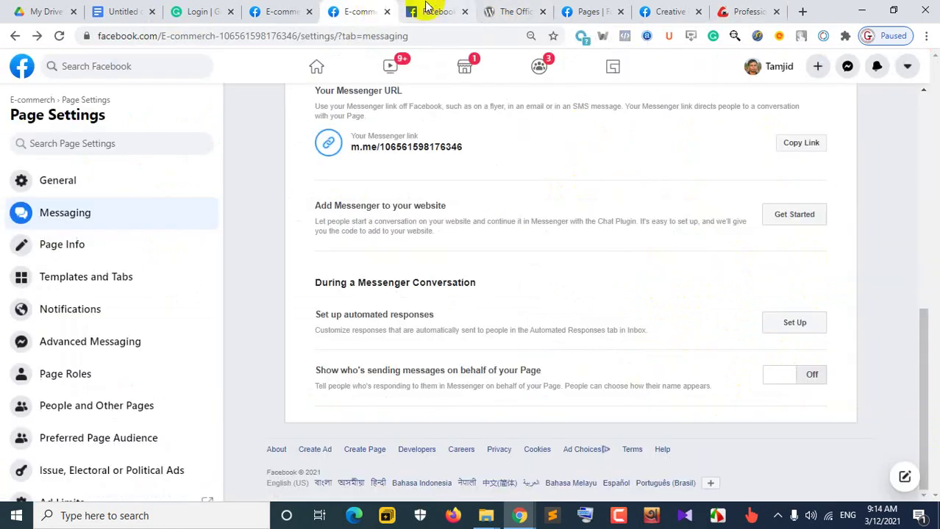